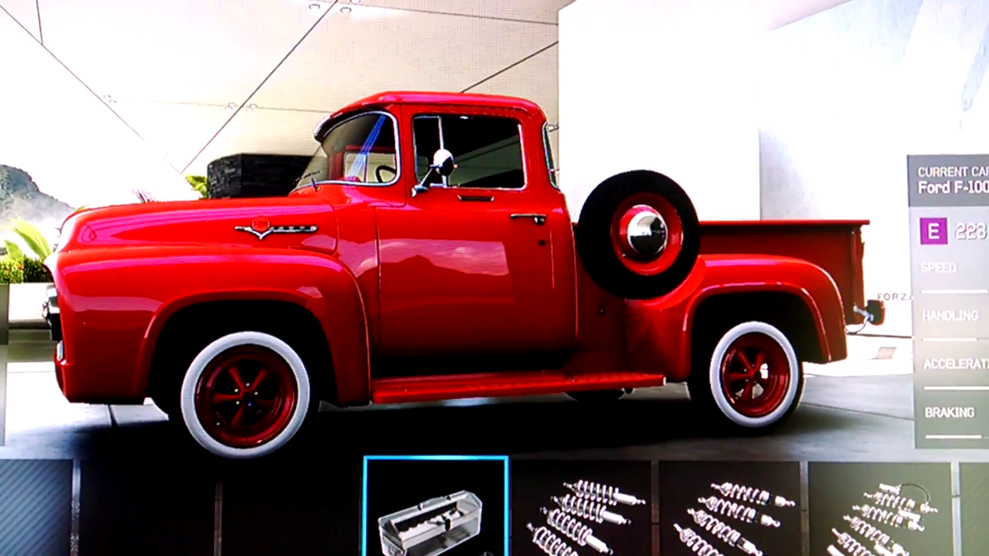
# Browse the F-100's rim size options, comparing wheels against the stock rim
pyautogui.press('Right')
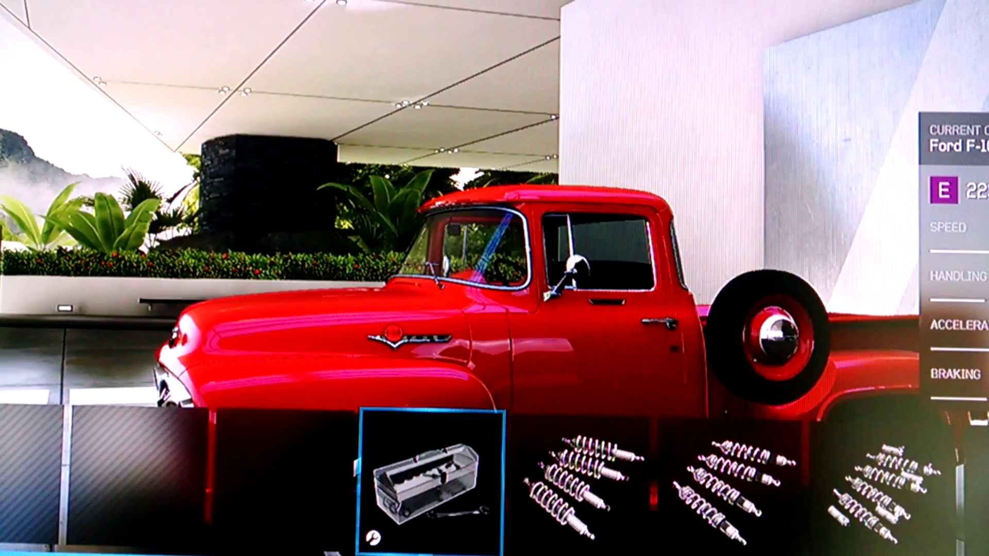
pyautogui.press('pagedown')
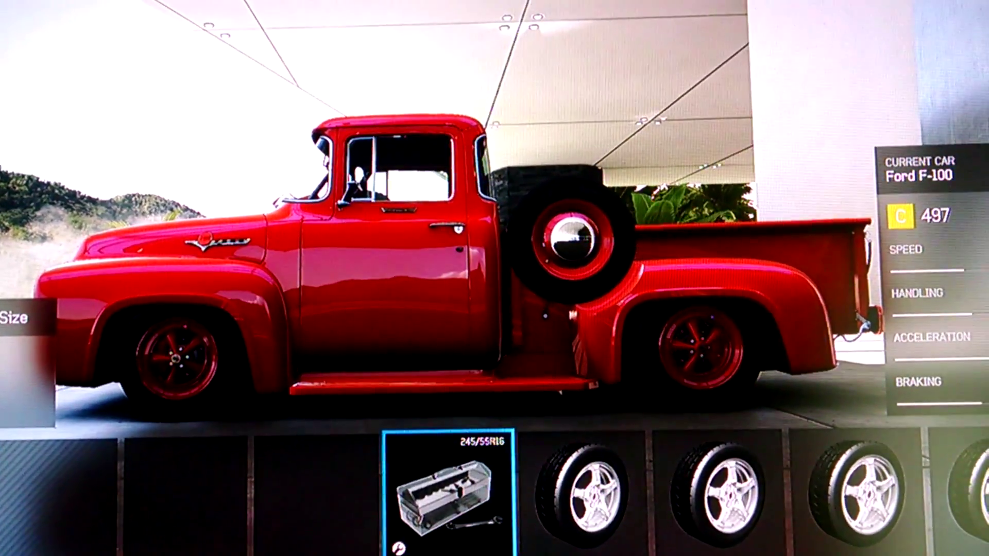
pyautogui.press('Right')
pyautogui.press('Right')
pyautogui.press('Right')
pyautogui.press('Left')
pyautogui.press('Right')
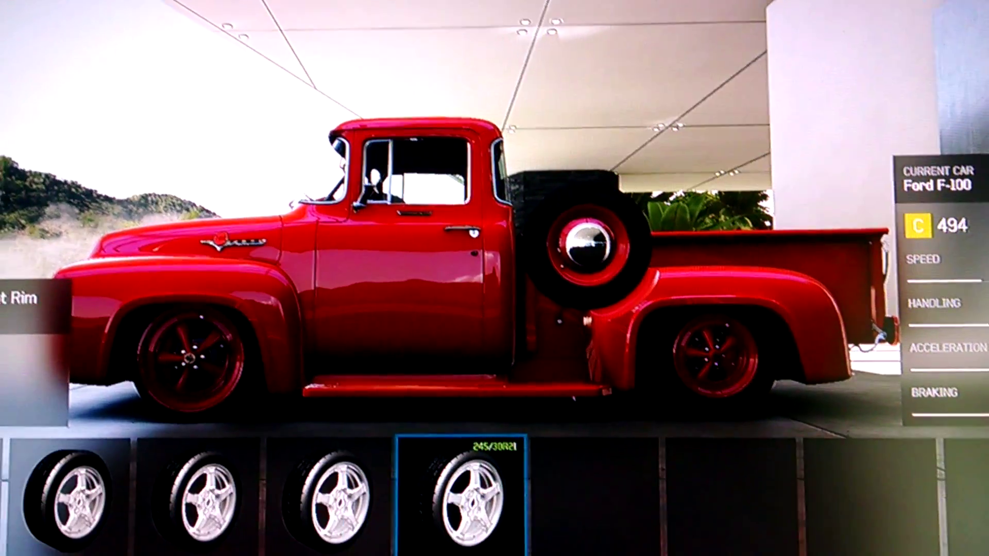
pyautogui.press('Left')
pyautogui.press('Right')
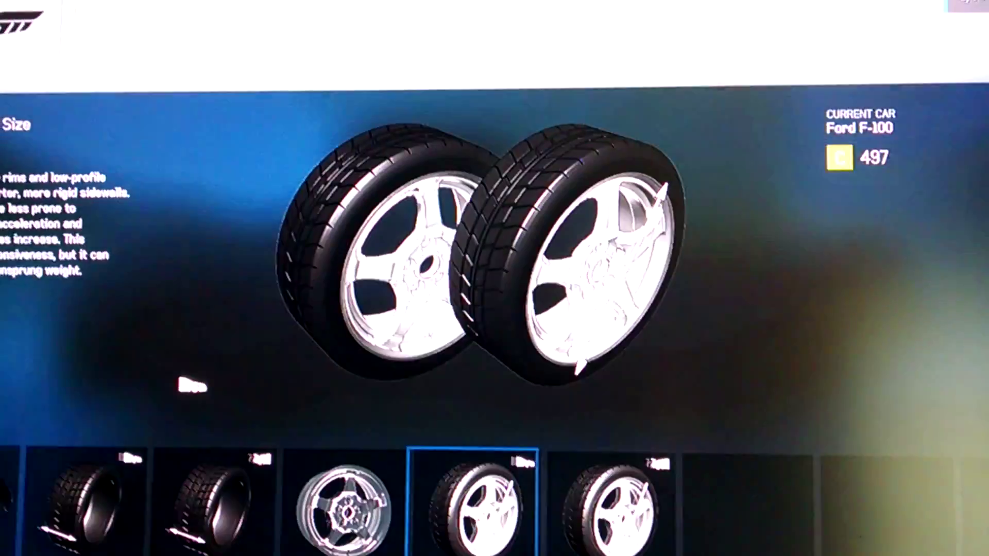
# In Aero and Appearance, compare the rear bumper and open the Rear Wing options
pyautogui.press('Escape')
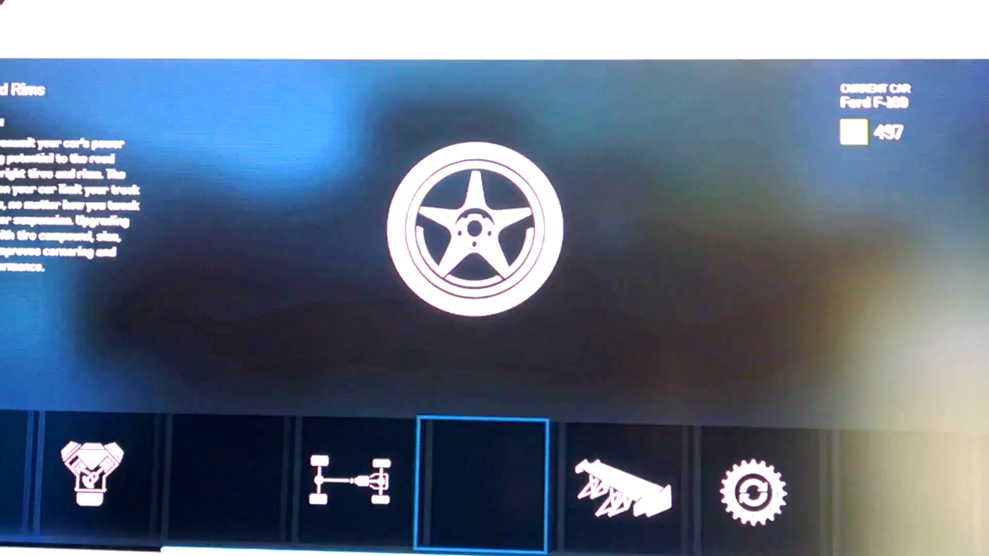
pyautogui.press('Right')
pyautogui.press('Return')
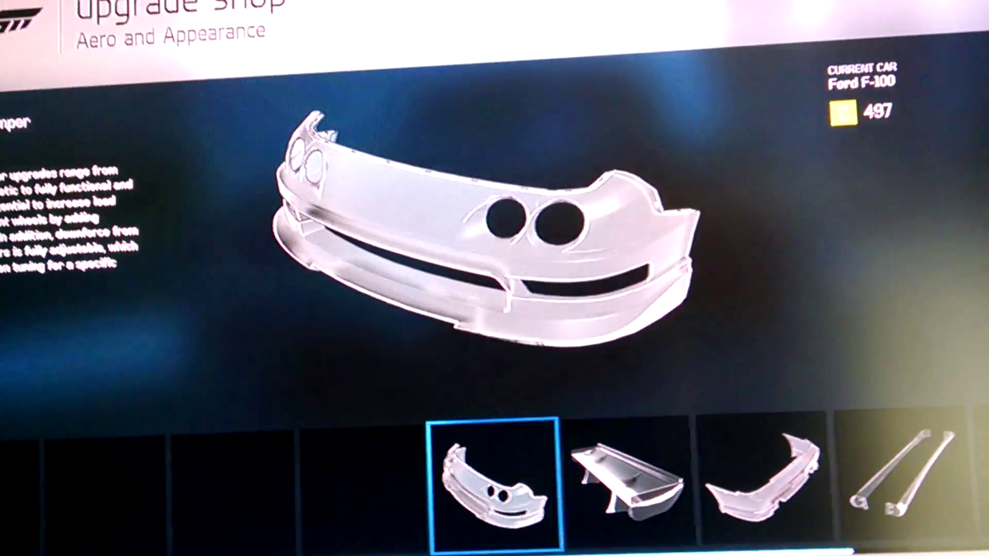
pyautogui.press('Right')
pyautogui.press('Right')
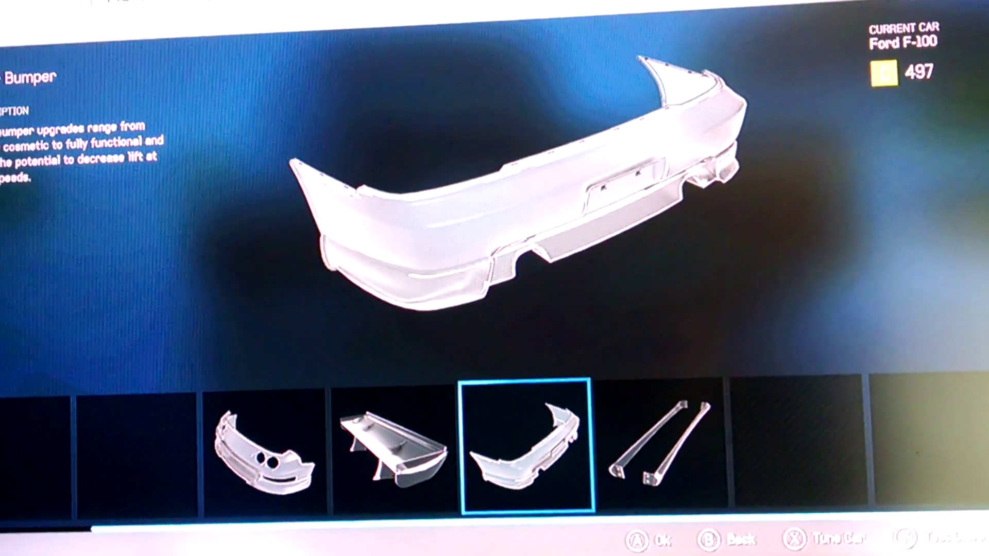
pyautogui.press('Left')
pyautogui.press('Return')
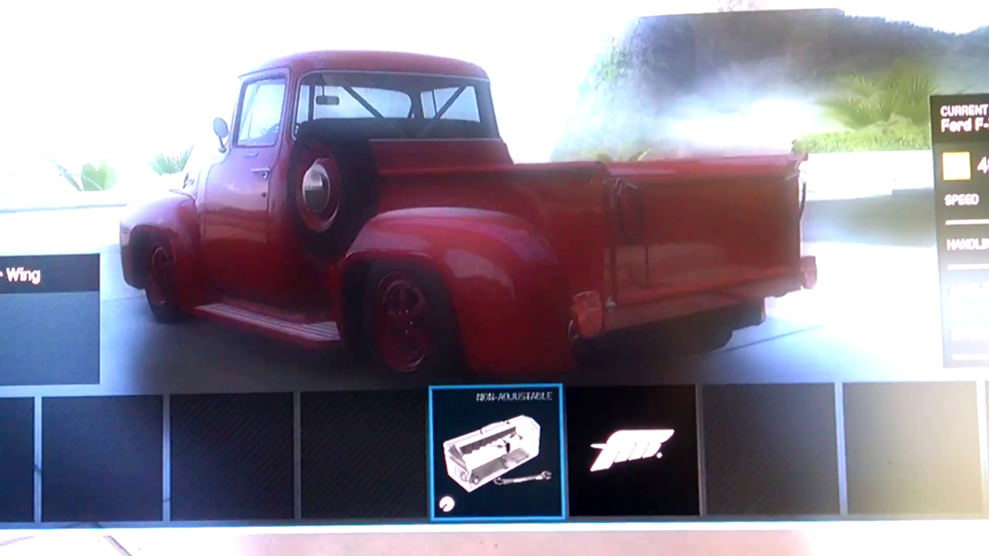
# Choose the adjustable rear wing upgrade for the F-100
pyautogui.press('Right')
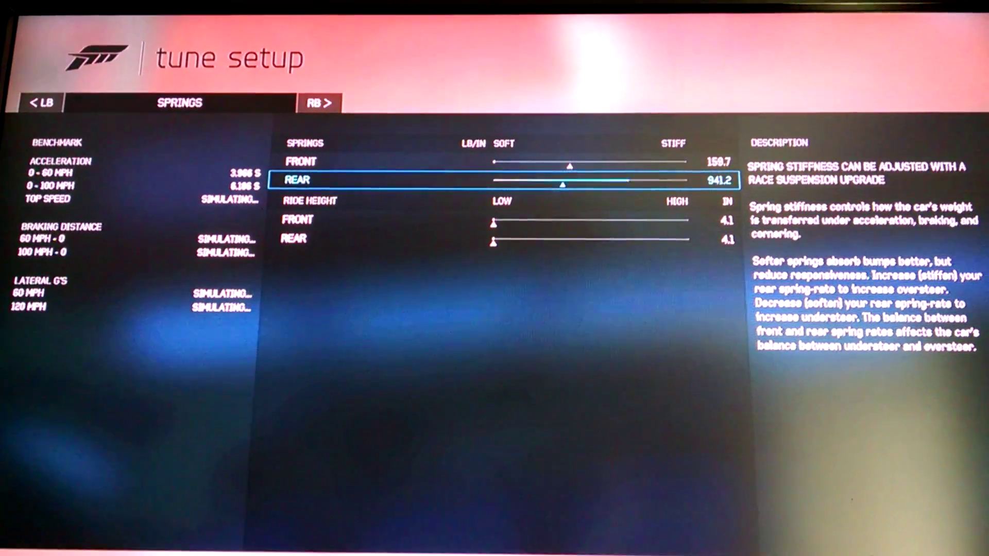
# Raise the rear ride height to 6.0 and go to the aero tuning page
pyautogui.press('Down')
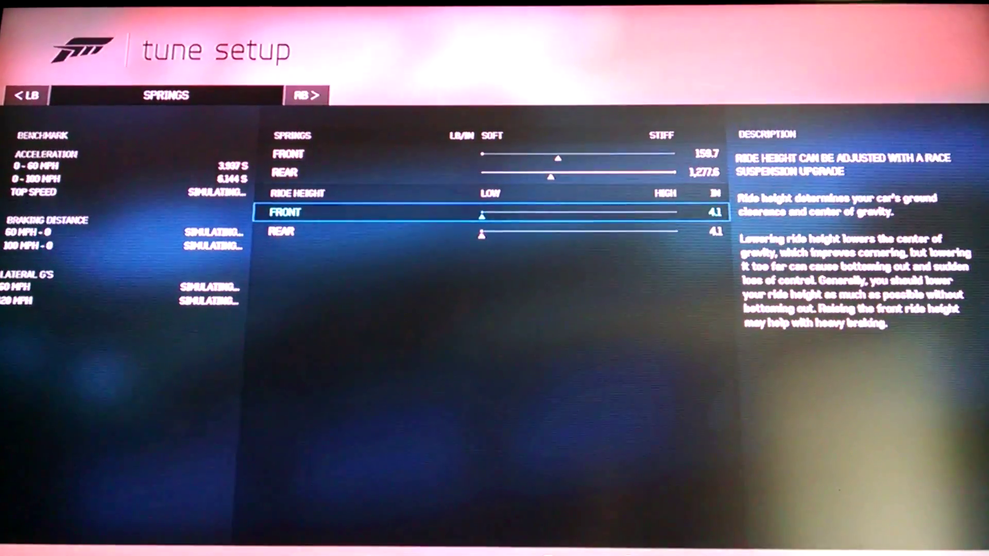
pyautogui.press('Right')
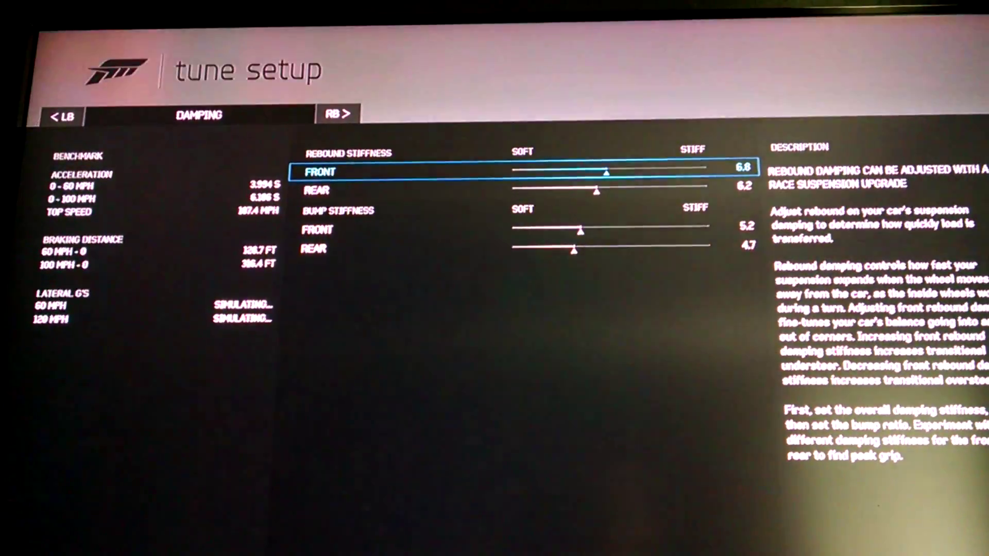
pyautogui.press('pagedown')
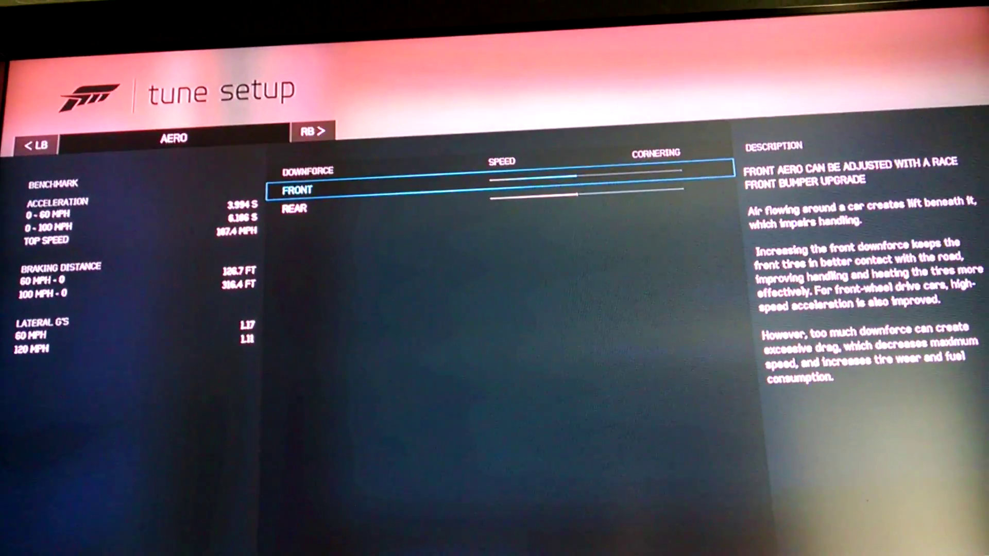
# On the Differential page, set front acceleration to 15% with rear acceleration at 100%
pyautogui.press('pagedown')
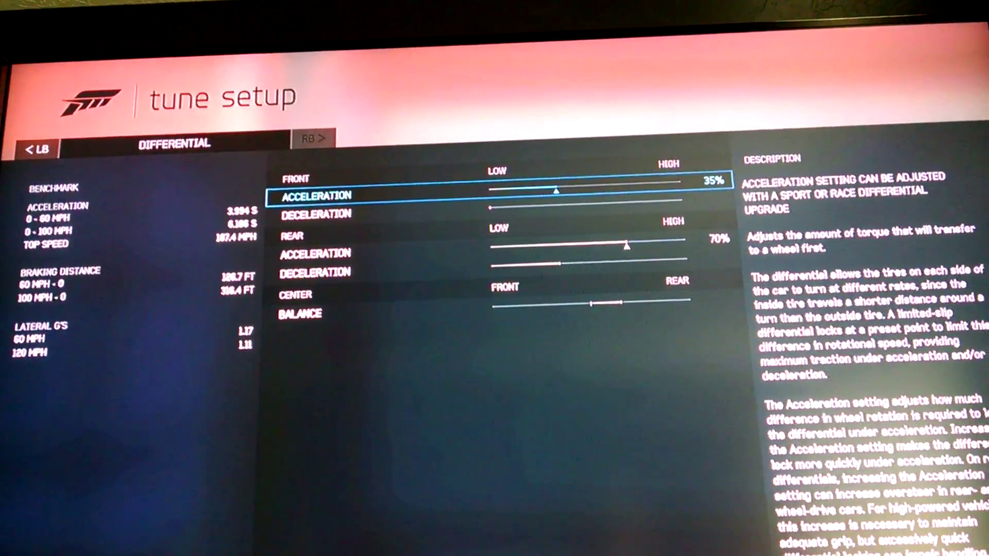
pyautogui.press('Down')
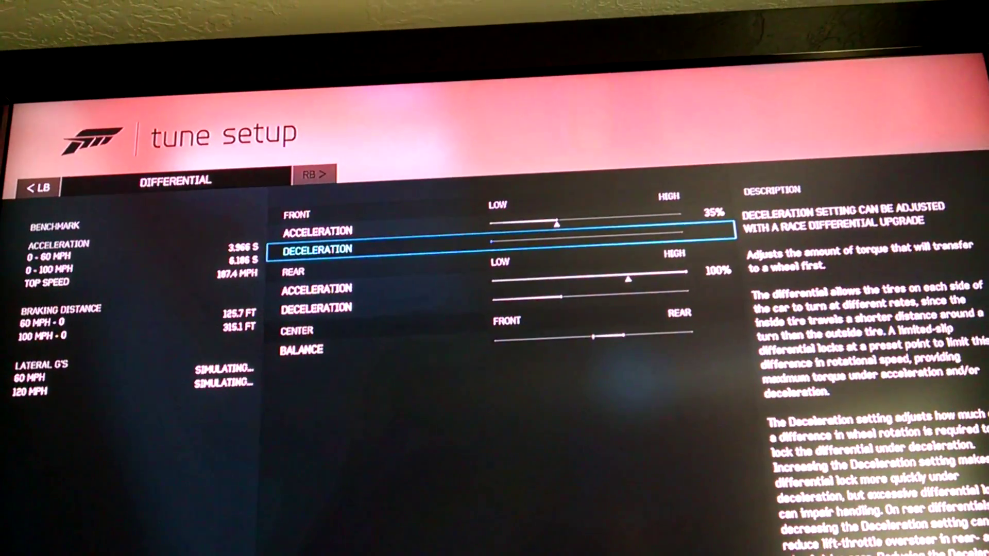
pyautogui.press('Up')
pyautogui.press('Up')
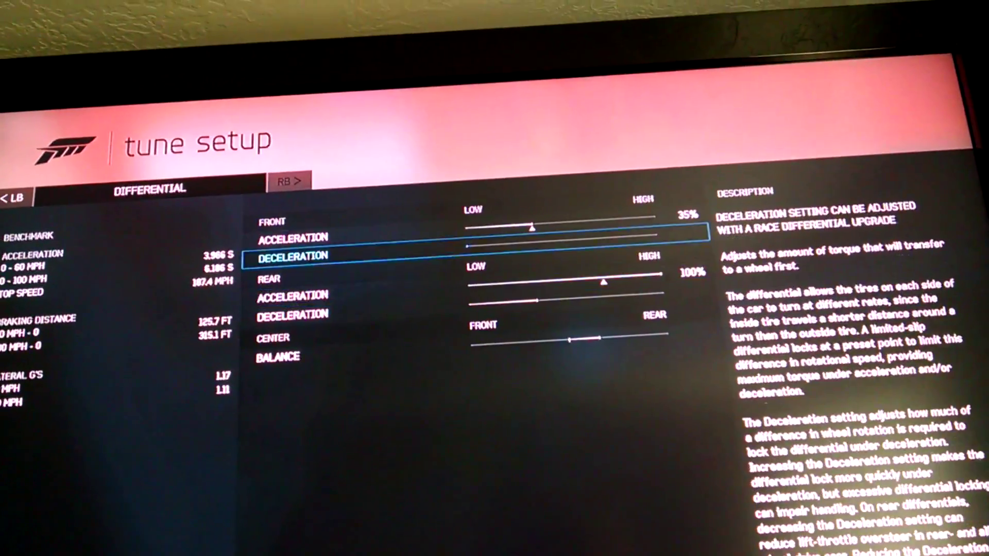
pyautogui.press('Up')
pyautogui.press('Left')
pyautogui.press('Left')
pyautogui.press('Left')
pyautogui.press('Left')
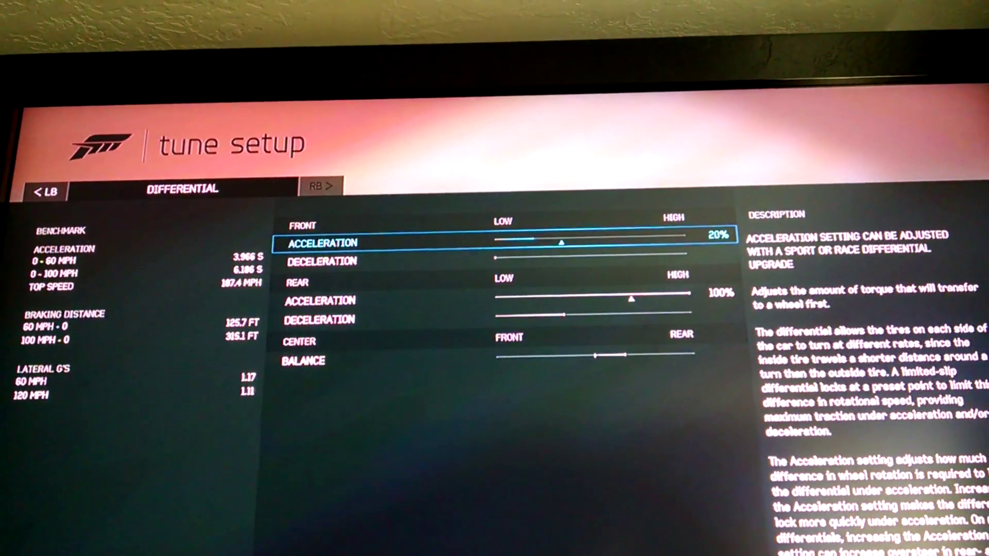
pyautogui.press('Left')
pyautogui.press('Left')
pyautogui.press('Down')
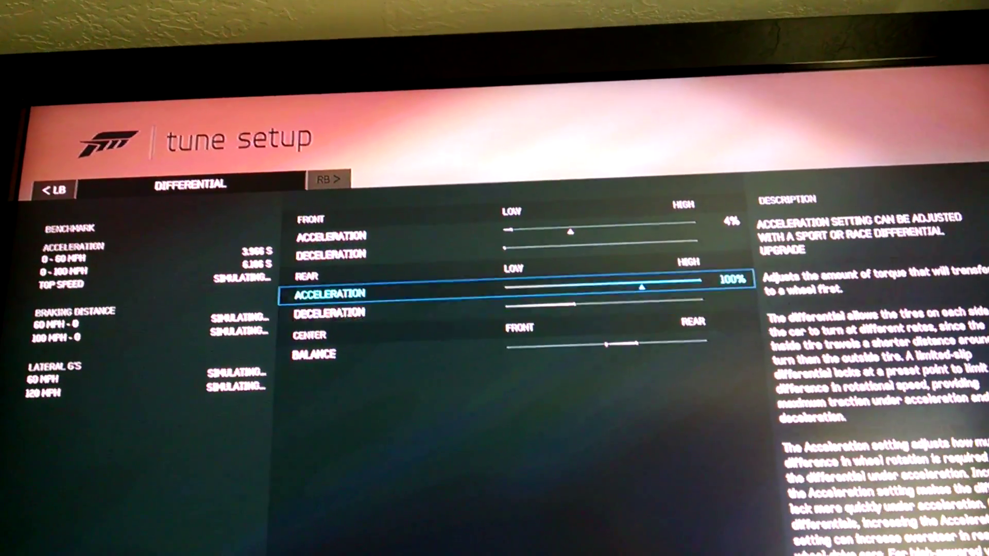
pyautogui.press('Up')
pyautogui.press('Up')
pyautogui.press('Right')
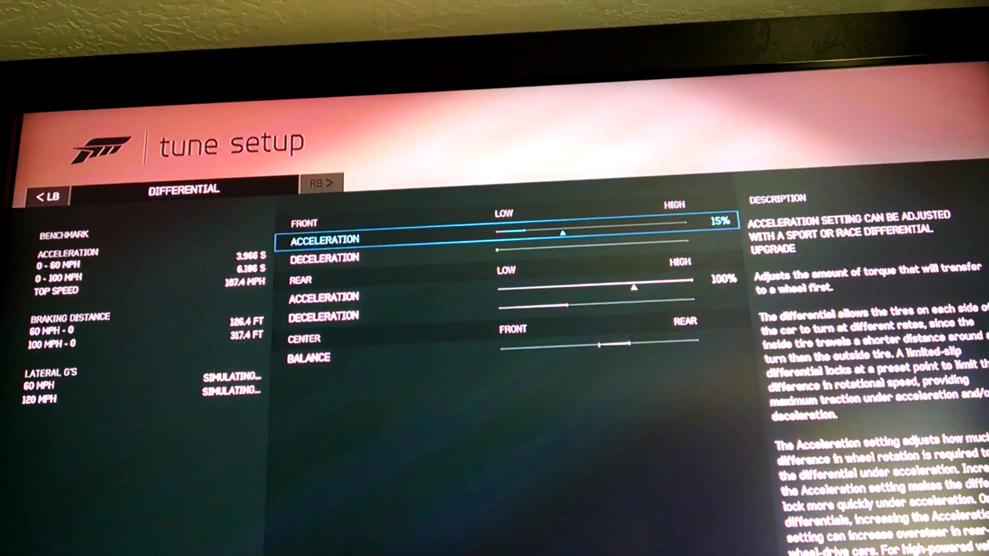